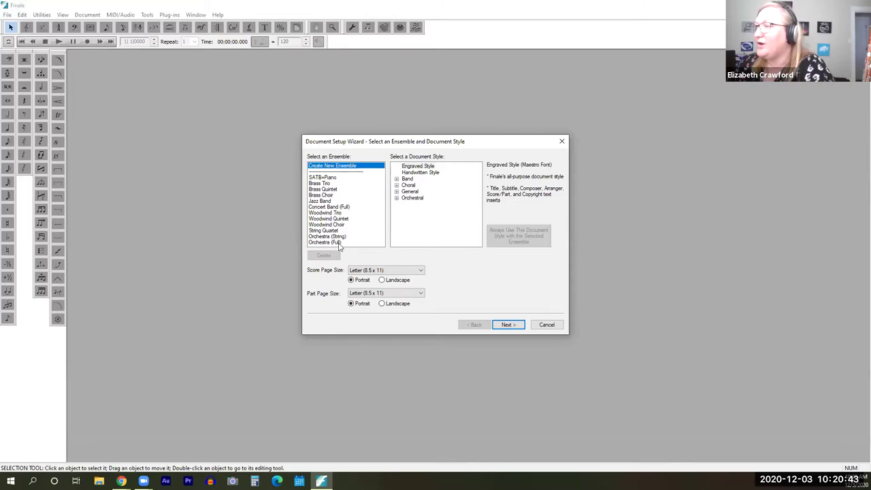
# Choose the String Quartet ensemble for the new document and proceed to its instrument list
pyautogui.click(328, 231)
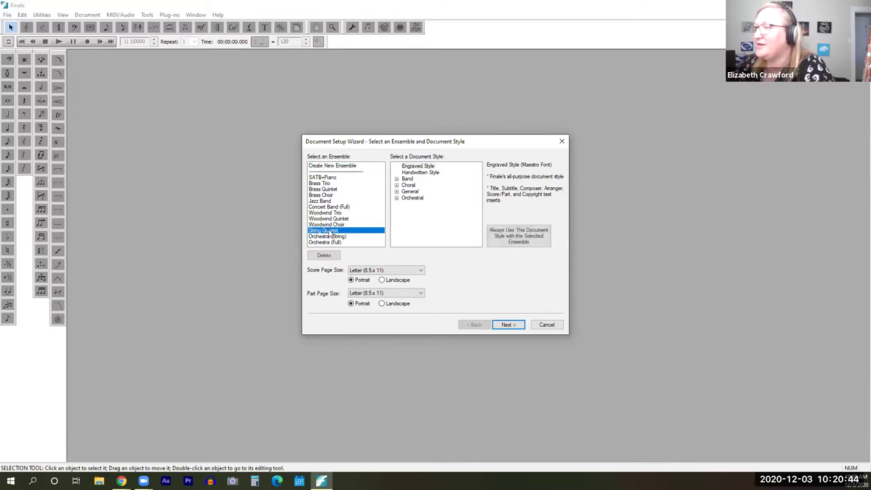
pyautogui.click(508, 325)
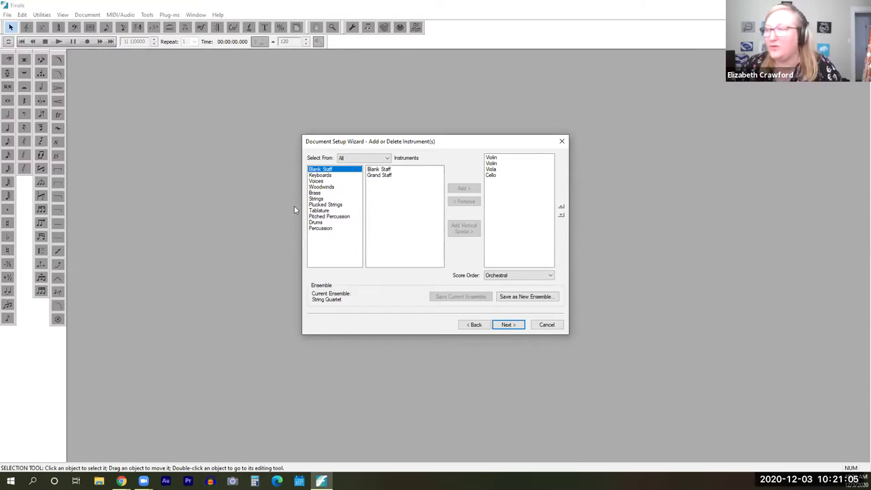
# Add a Bassoon from the Woodwinds to the ensemble and remove it again
pyautogui.click(329, 187)
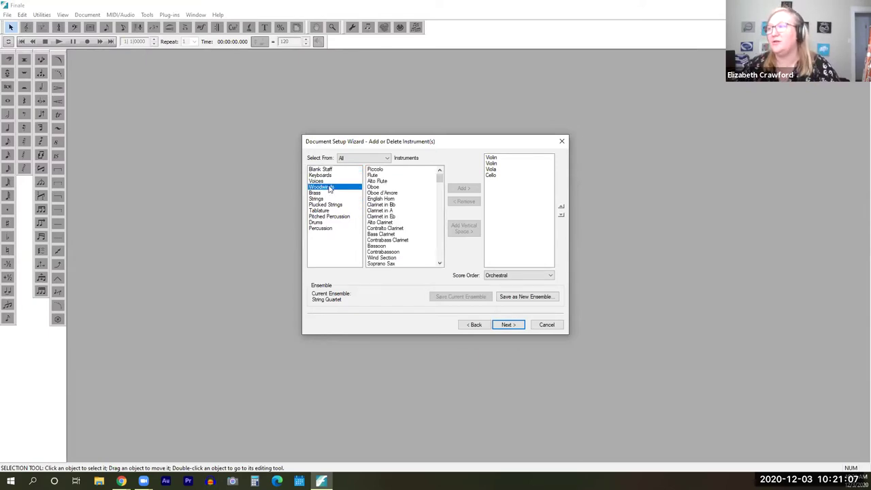
pyautogui.doubleClick(383, 246)
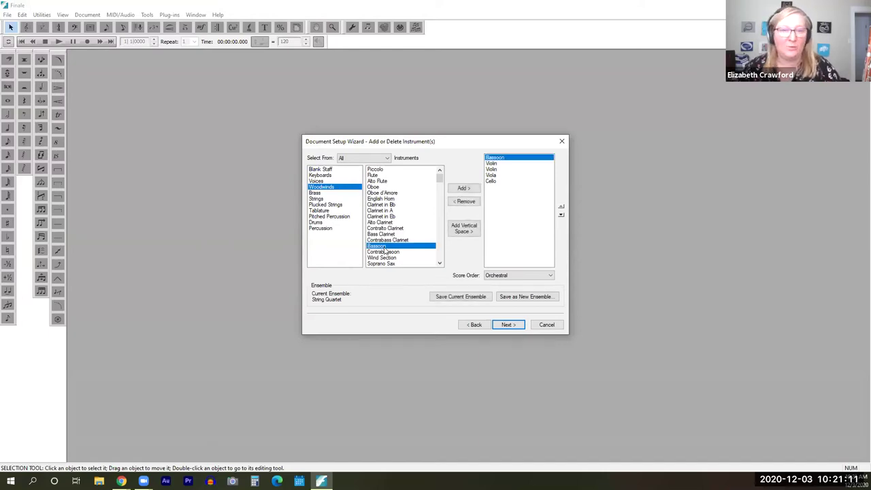
pyautogui.click(459, 201)
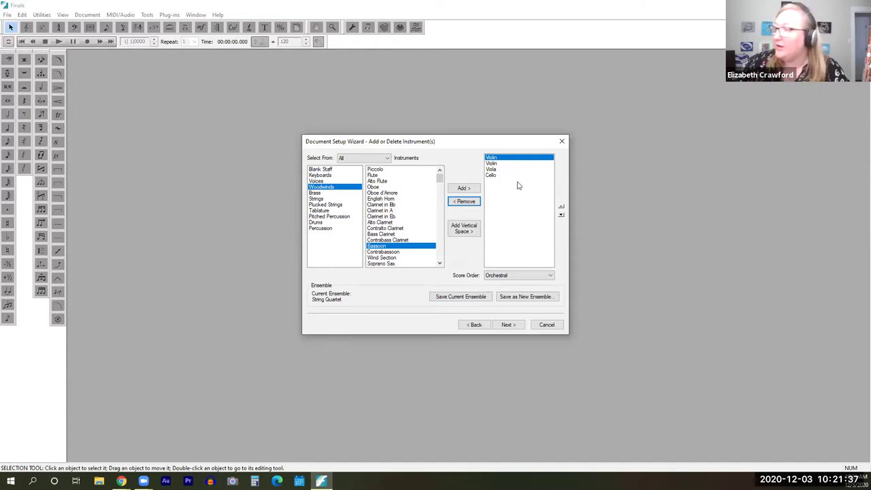
# Move the first Violin below the Cello in the instrument order and return it above the other instruments
pyautogui.click(561, 217)
pyautogui.click(561, 216)
pyautogui.click(561, 216)
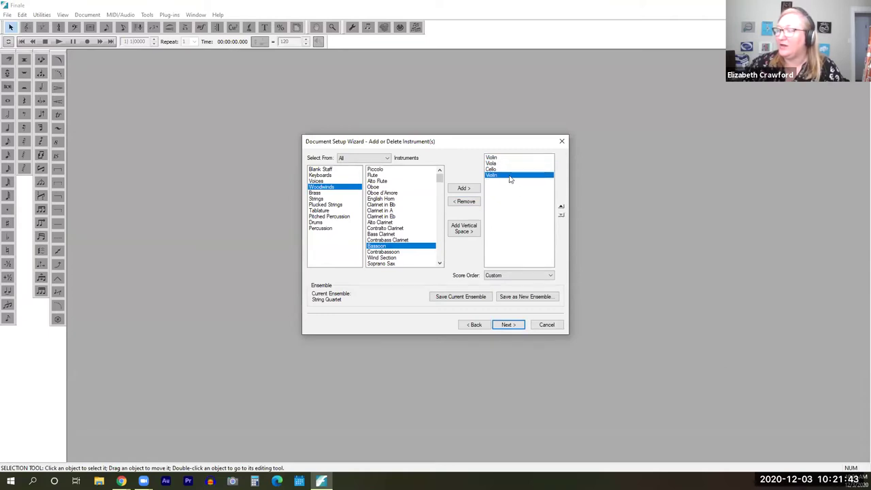
pyautogui.click(562, 206)
pyautogui.click(561, 206)
pyautogui.click(561, 206)
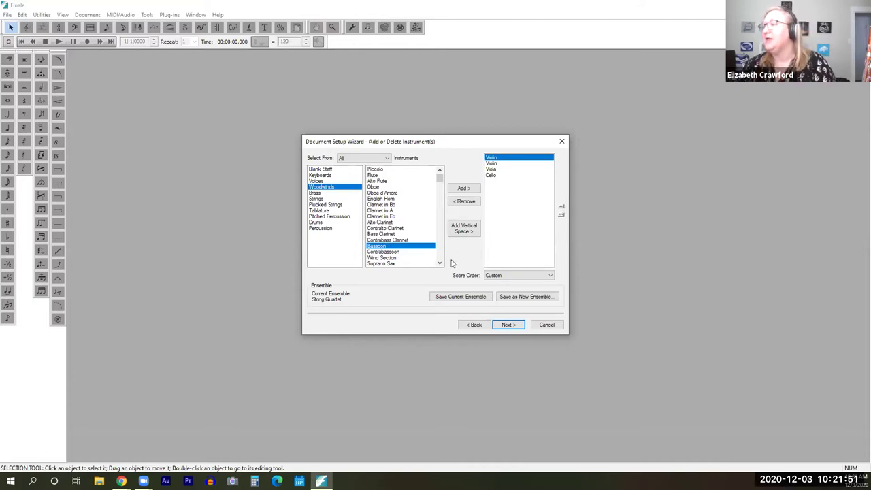
# Keep the Custom score order and proceed to the score information without saving changes to the String Quartet ensemble
pyautogui.click(524, 275)
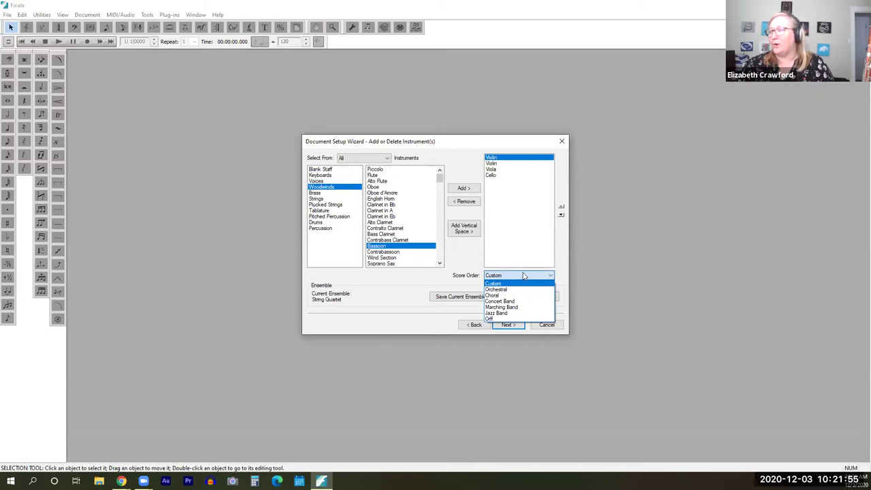
pyautogui.click(560, 266)
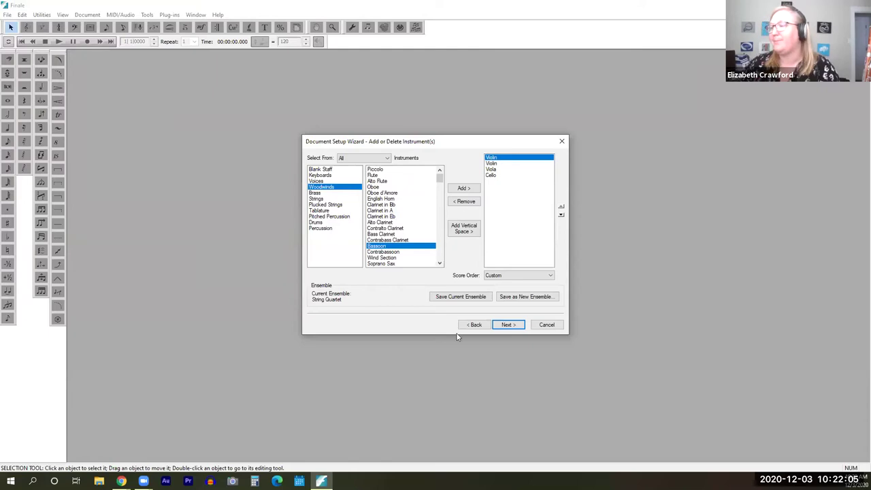
pyautogui.click(507, 326)
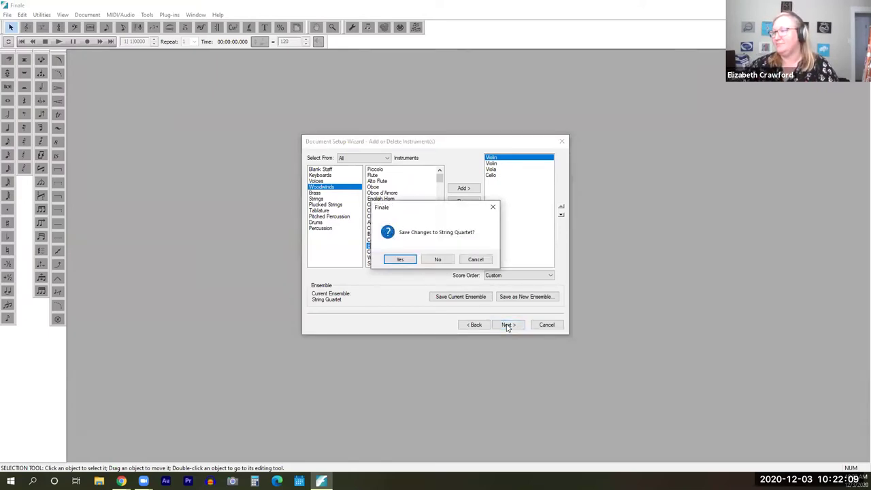
pyautogui.click(438, 259)
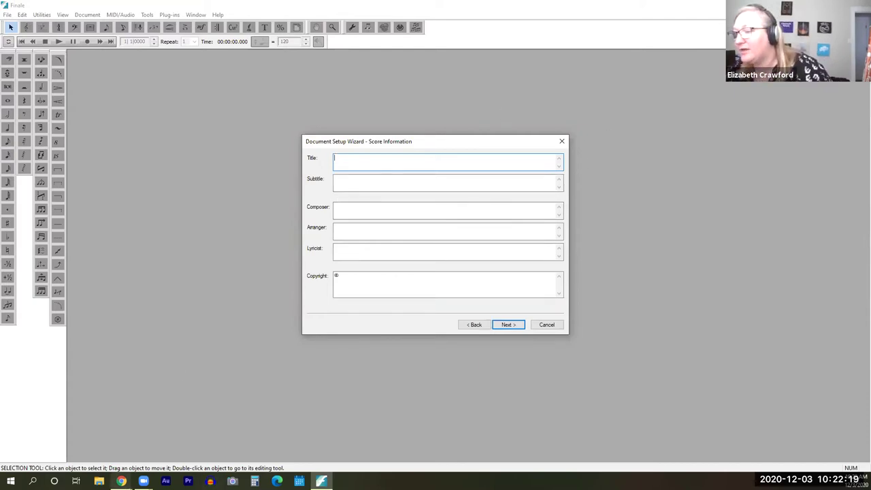
# Enter the two-line score title "Erstes Quartett" and "Op. 41, No. 1"
pyautogui.moveTo(121, 481)
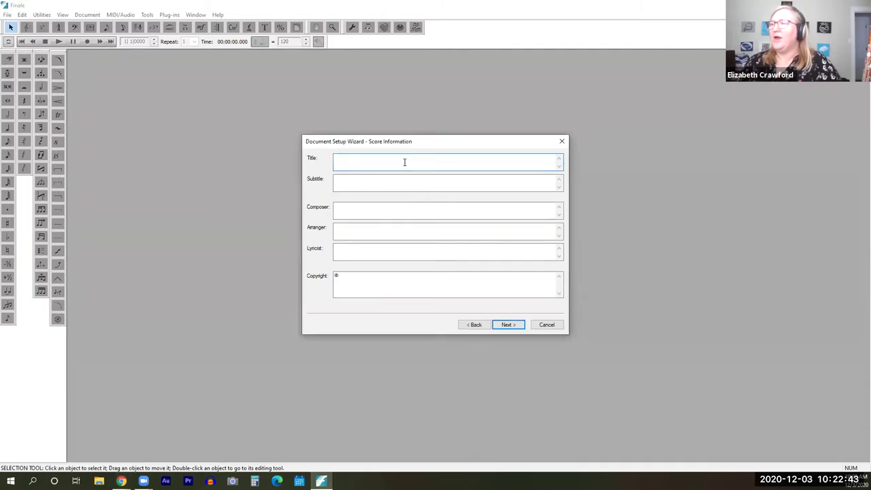
pyautogui.write('Ers')
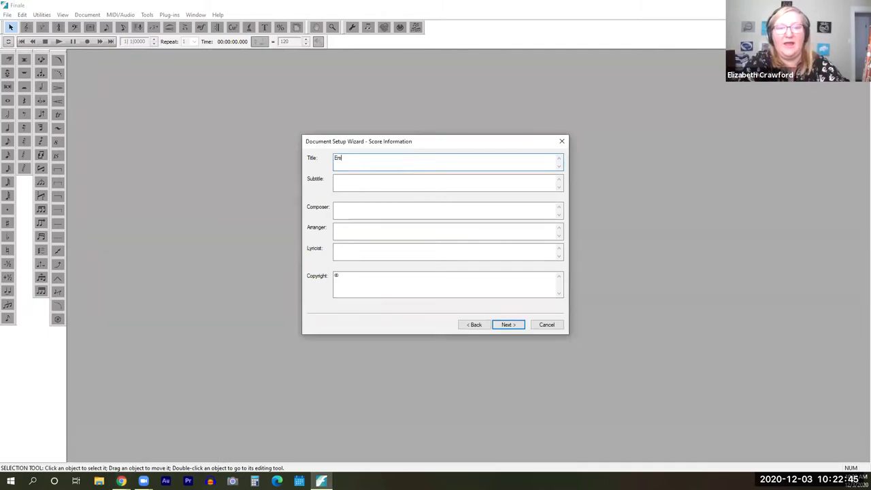
pyautogui.write('tes Guartett')
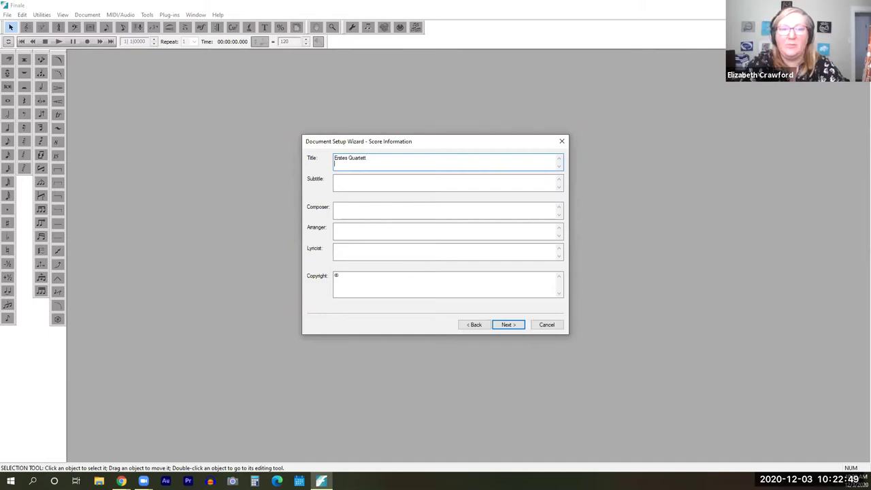
pyautogui.write('Op ')
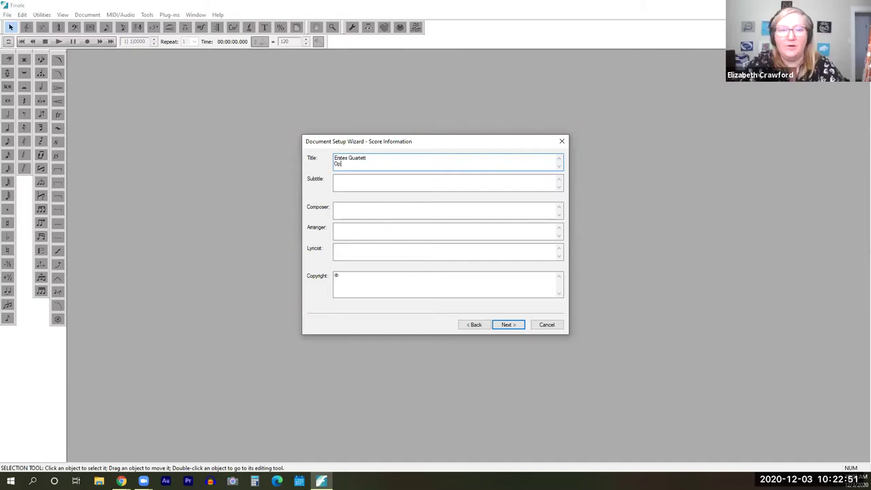
pyautogui.write('4')
pyautogui.press('BackSpace')
pyautogui.write('41')
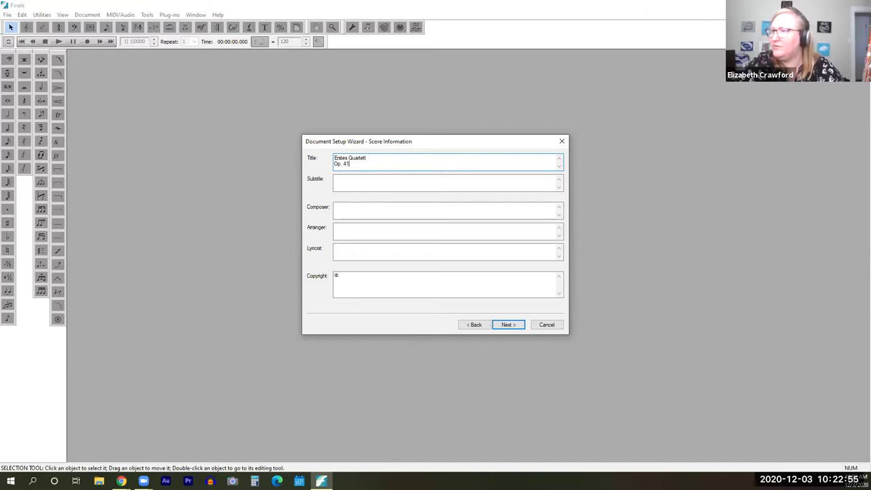
pyautogui.write(', N')
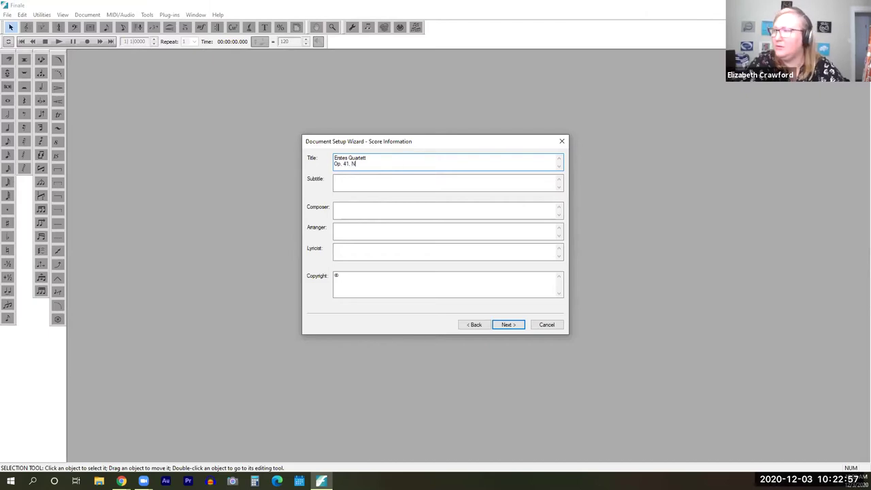
pyautogui.write('o. 1')
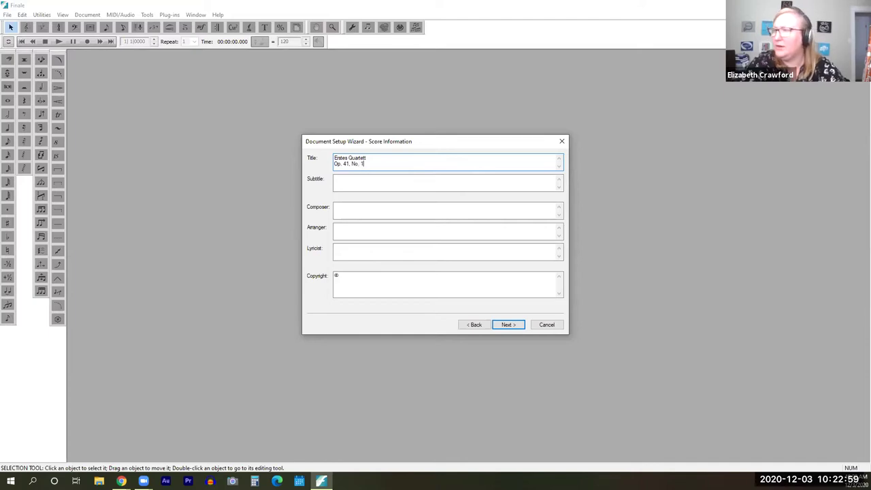
# Enter "for two violins, viola, and cello" as the score's subtitle
pyautogui.press('Tab')
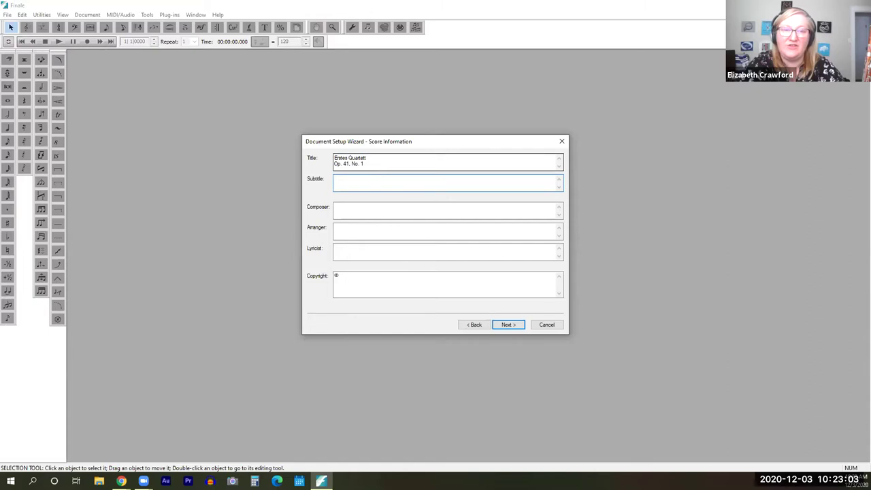
pyautogui.write('for two violin')
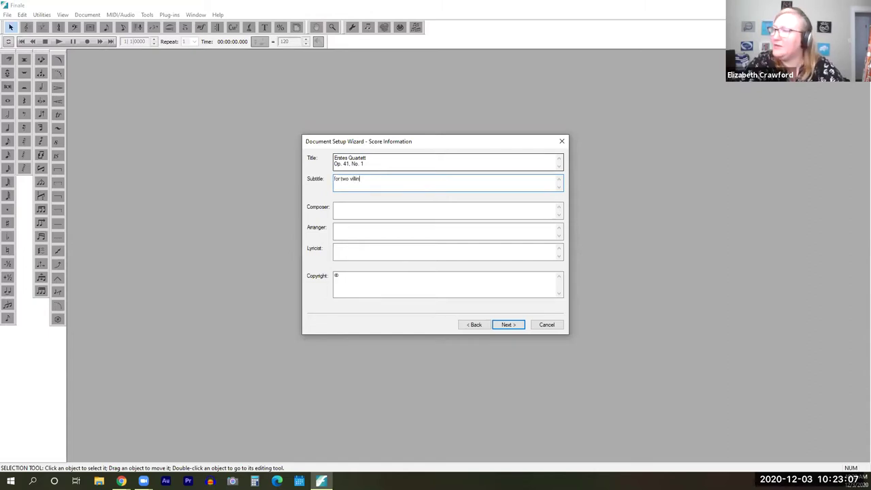
pyautogui.write('s, v')
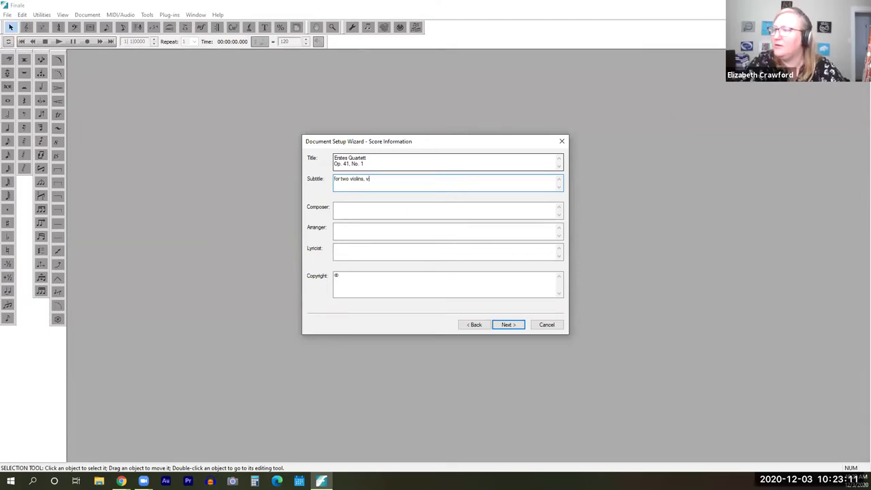
pyautogui.write('iola, cel')
pyautogui.press('BackSpace')
pyautogui.press('BackSpace')
pyautogui.press('BackSpace')
pyautogui.write('a, and cello')
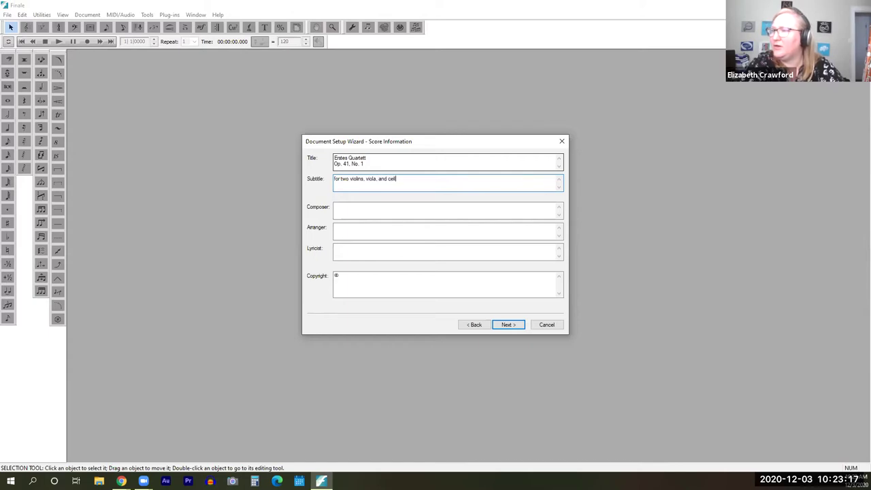
# Set the composer to Robert Schumann and the arranger to "Transcribed by" plus the transcriber's name, and proceed to the score settings
pyautogui.click(334, 207)
pyautogui.write('Robert Schumannn')
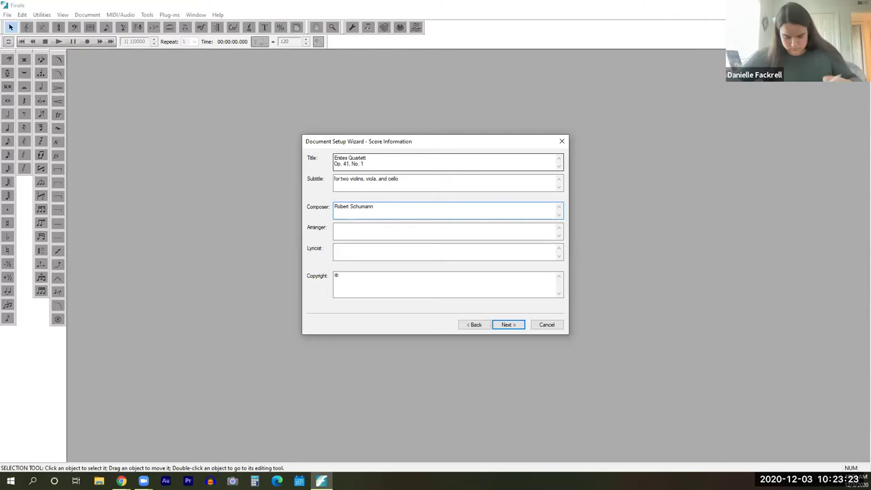
pyautogui.click(334, 232)
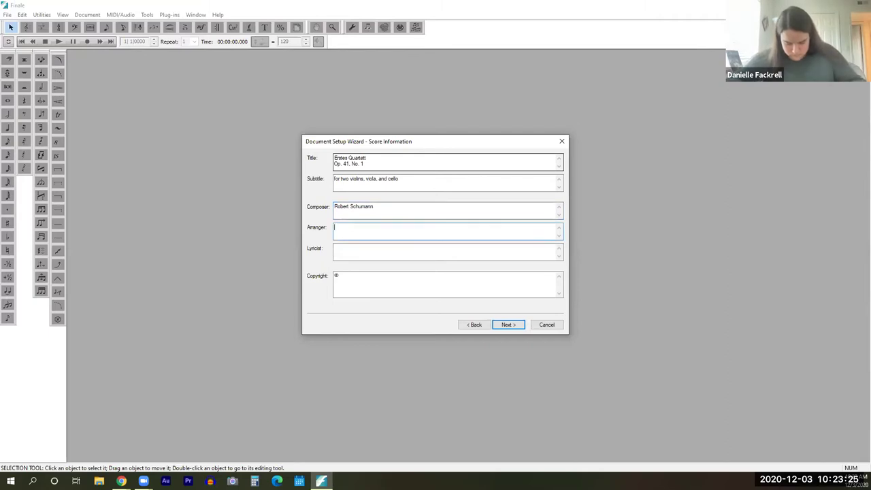
pyautogui.write('Transcribed')
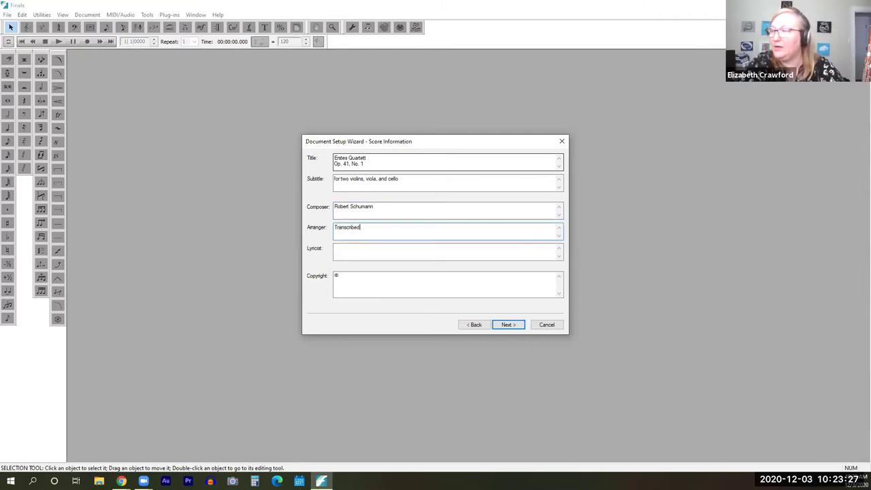
pyautogui.write(' by ')
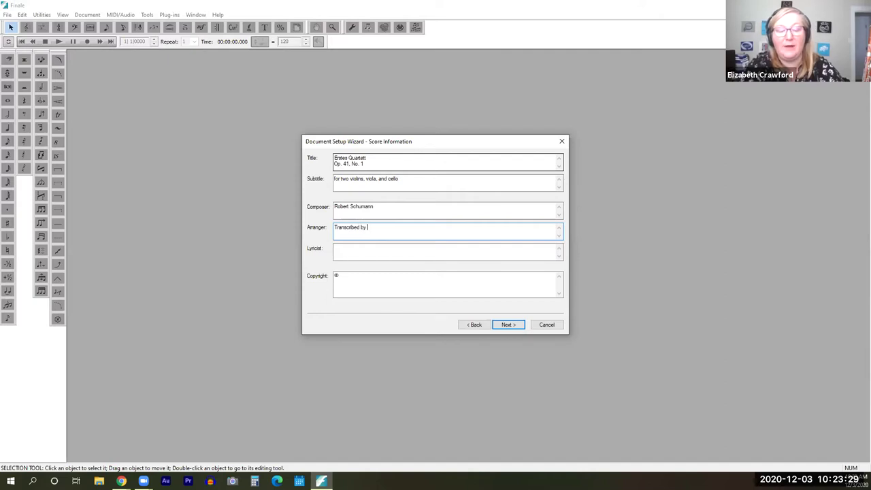
pyautogui.write('Sis. Crawford')
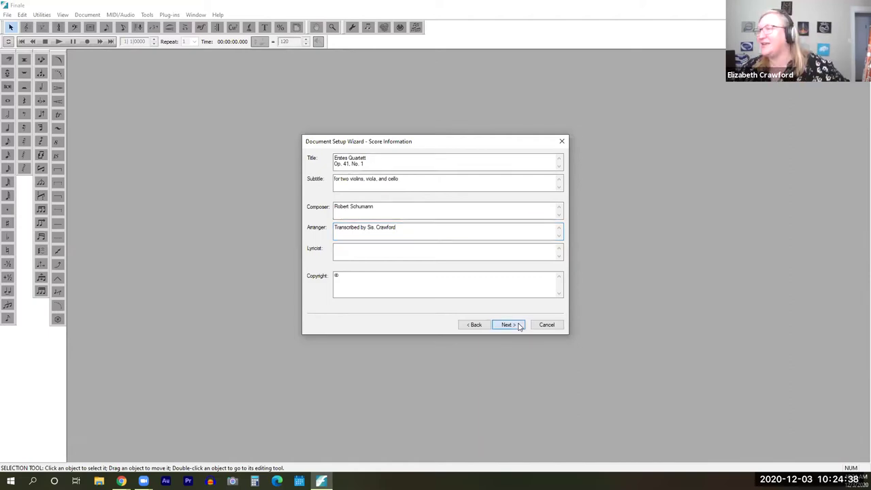
pyautogui.click(506, 325)
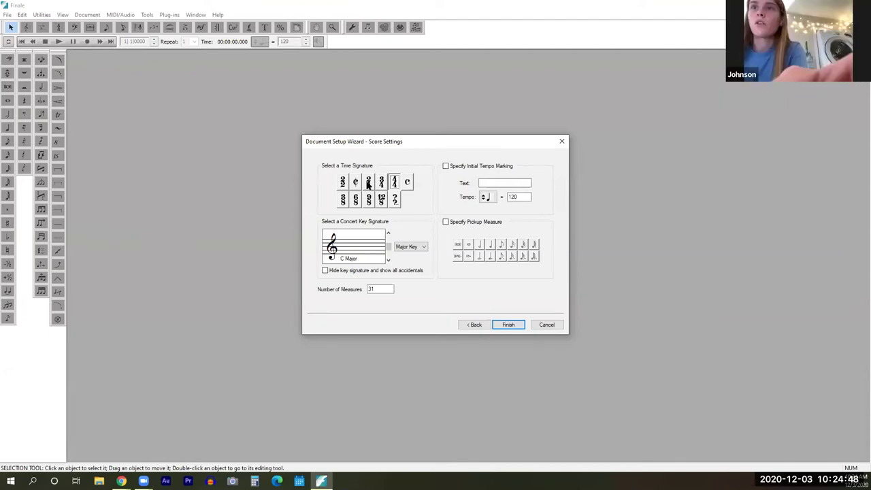
# Set the time signature to 2/4 and the number of measures to 12
pyautogui.click(368, 184)
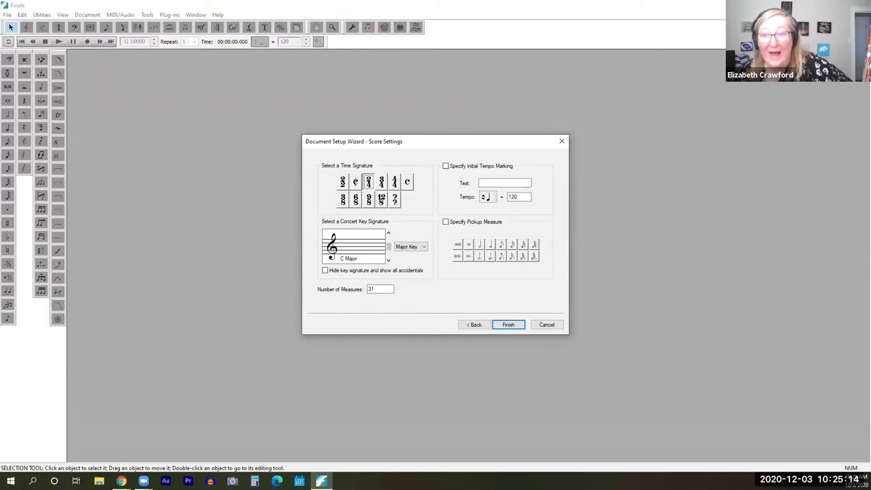
pyautogui.doubleClick(378, 289)
pyautogui.write('31')
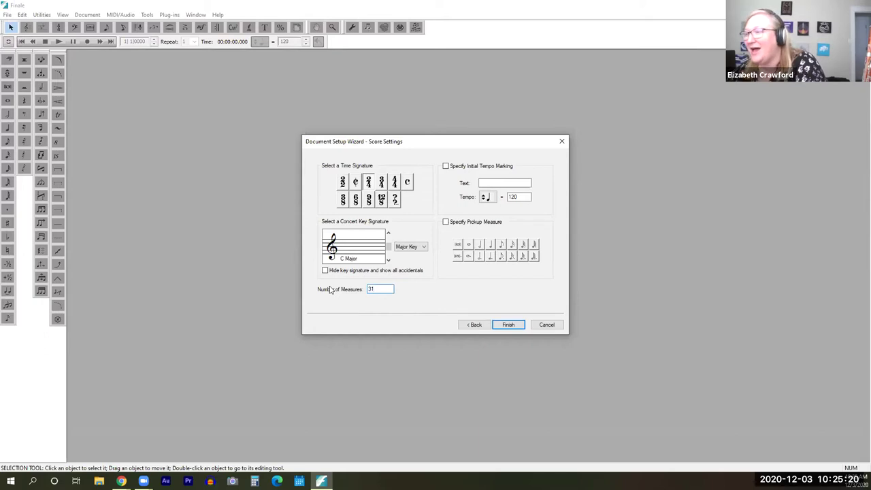
pyautogui.doubleClick(377, 289)
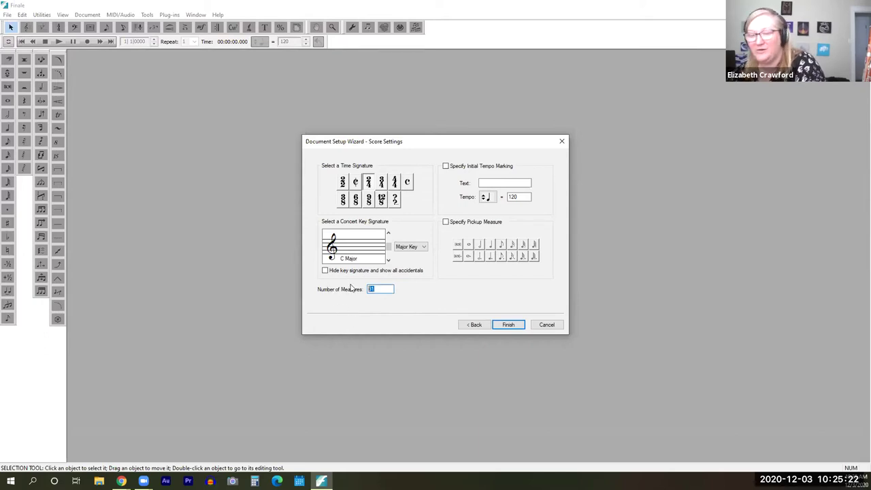
pyautogui.write('12')
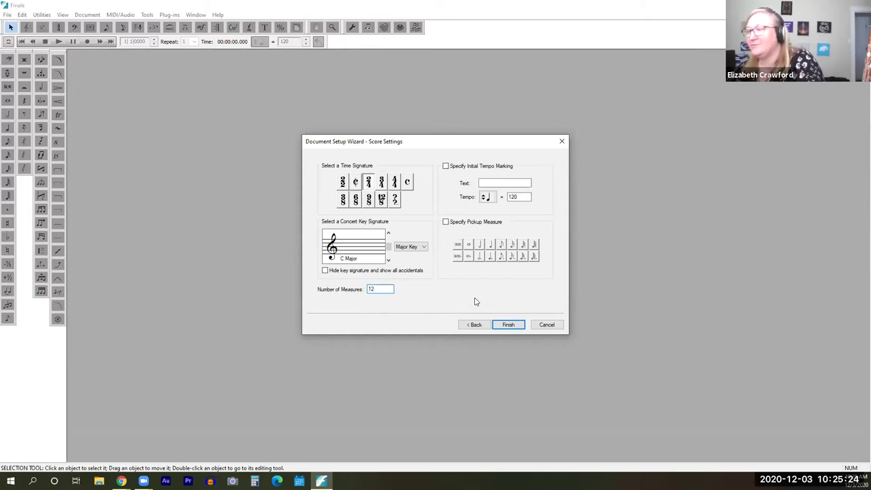
# Enable an initial tempo marking for the score with the text "Andante espressivo"
pyautogui.click(446, 167)
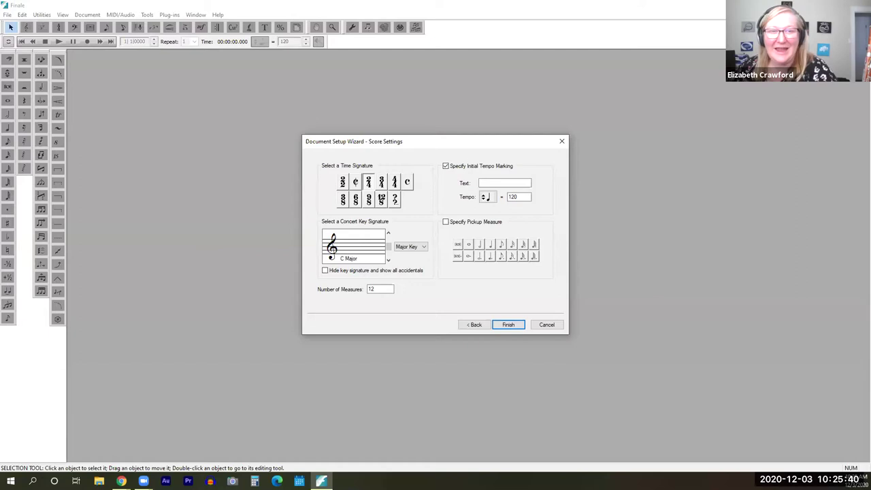
pyautogui.click(515, 181)
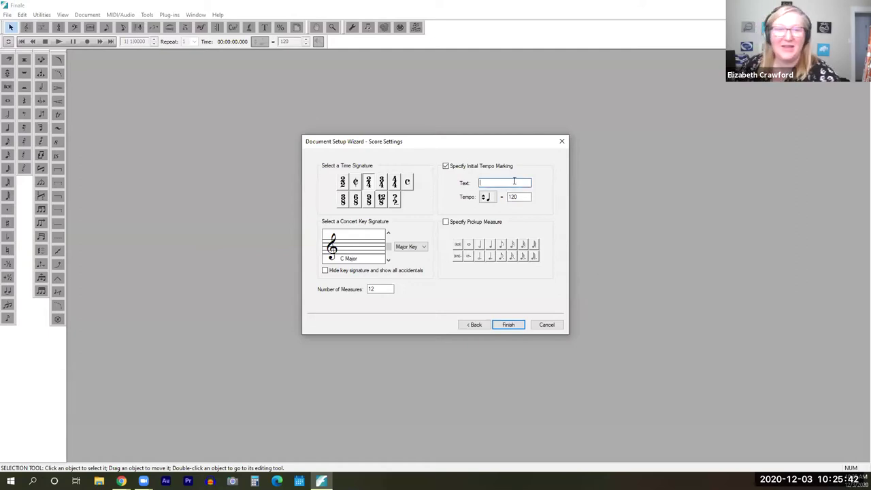
pyautogui.write('Andante ea')
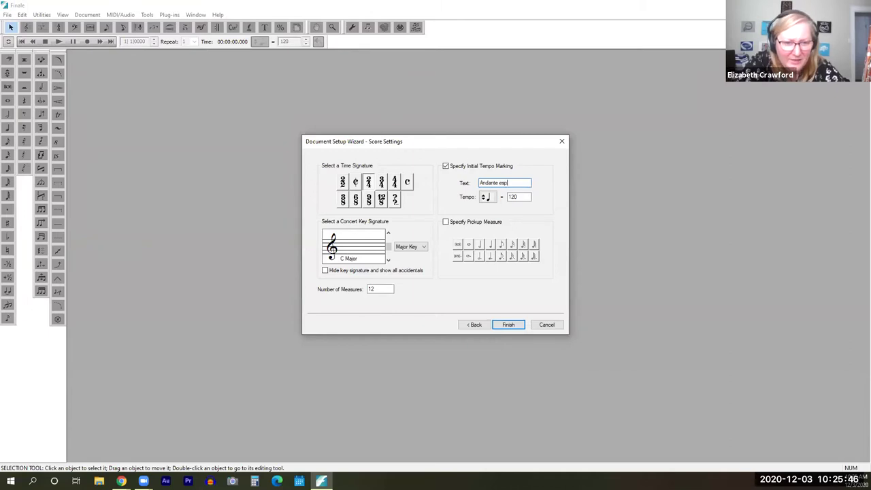
pyautogui.write('pressivo')
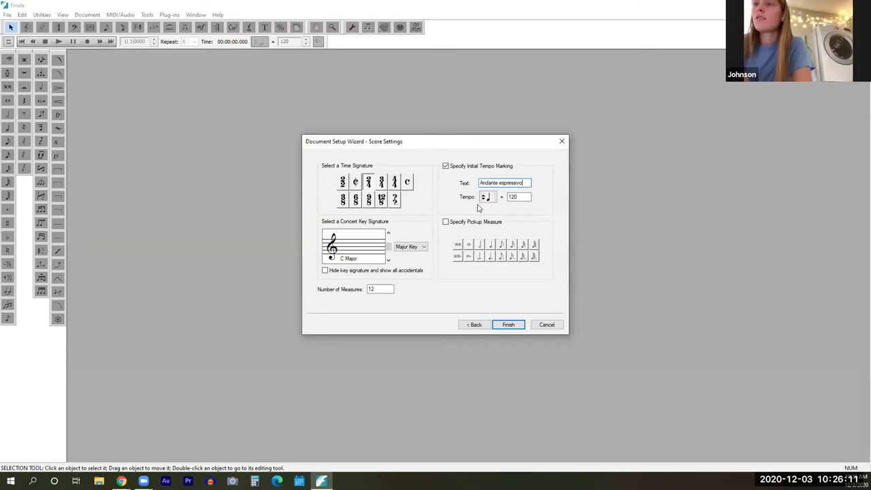
# Set the initial tempo to eighth note = 69 and finish the document setup to create the score
pyautogui.click(484, 197)
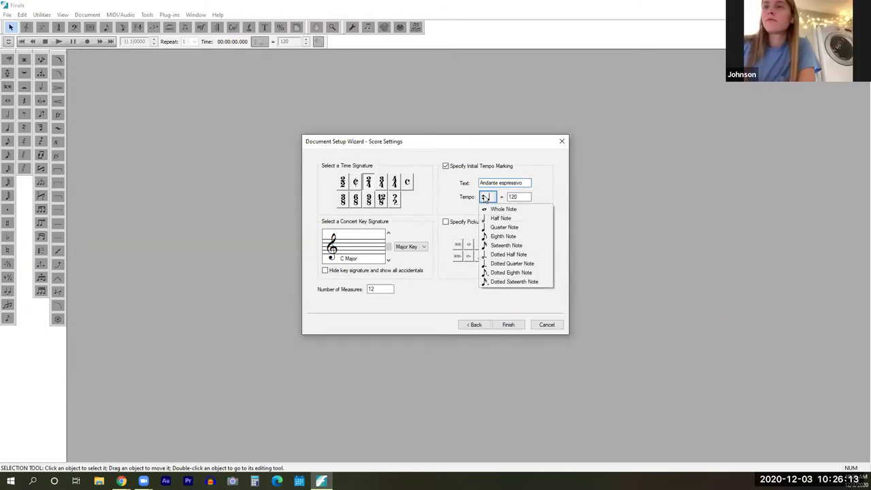
pyautogui.click(493, 236)
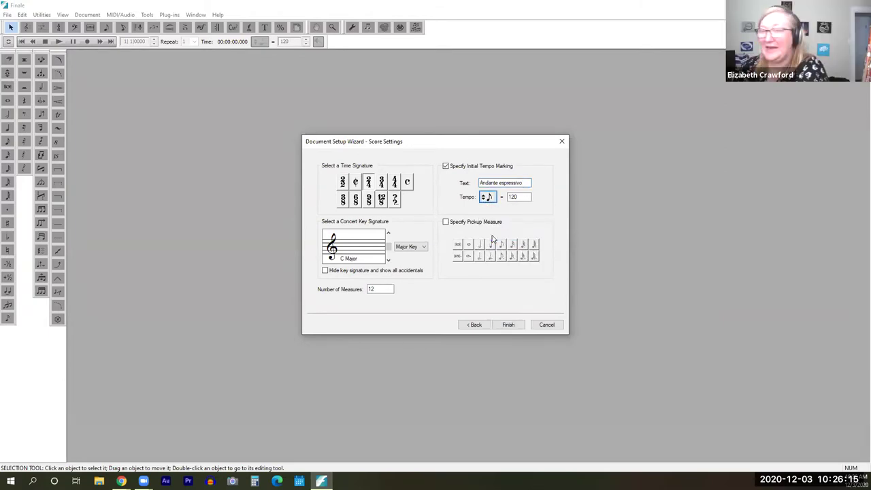
pyautogui.doubleClick(528, 196)
pyautogui.write('69')
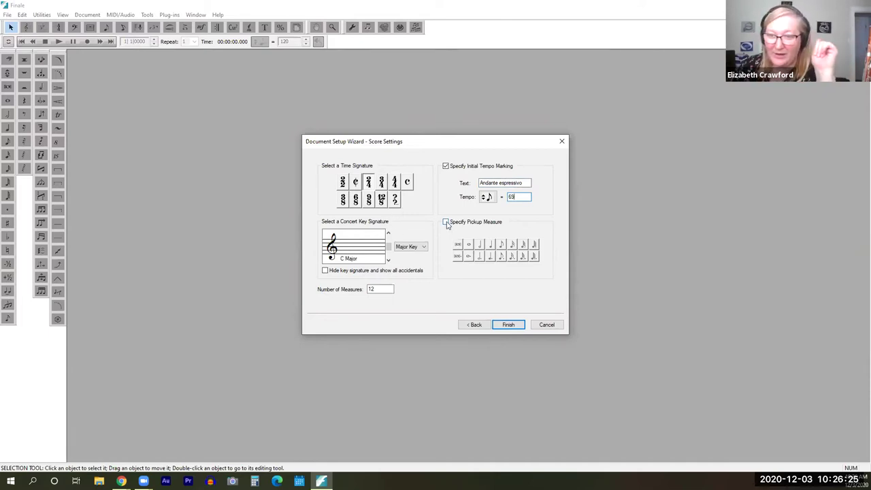
pyautogui.click(511, 325)
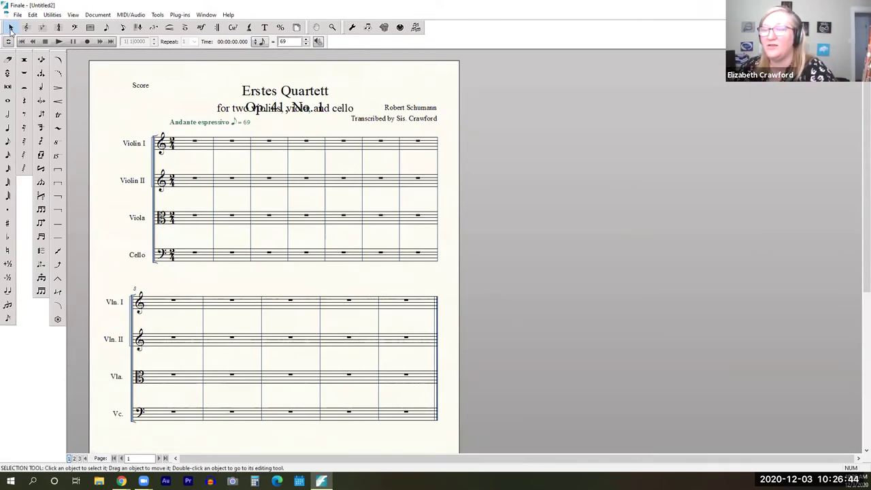
# Move the title up clear of the subtitle, centre the subtitle beneath it, and raise the composer and arranger lines beside the title's second line
pyautogui.click(262, 95)
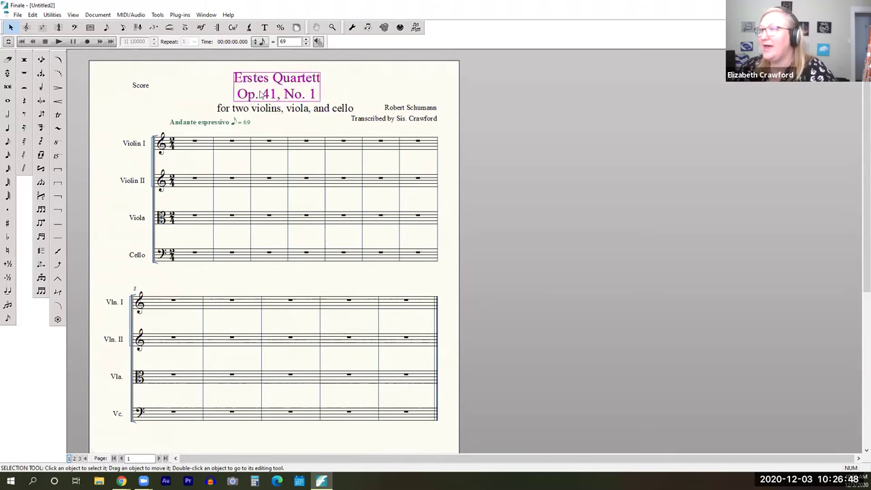
pyautogui.click(268, 109)
pyautogui.click(404, 111)
pyautogui.moveTo(406, 117); pyautogui.dragTo(405, 100)
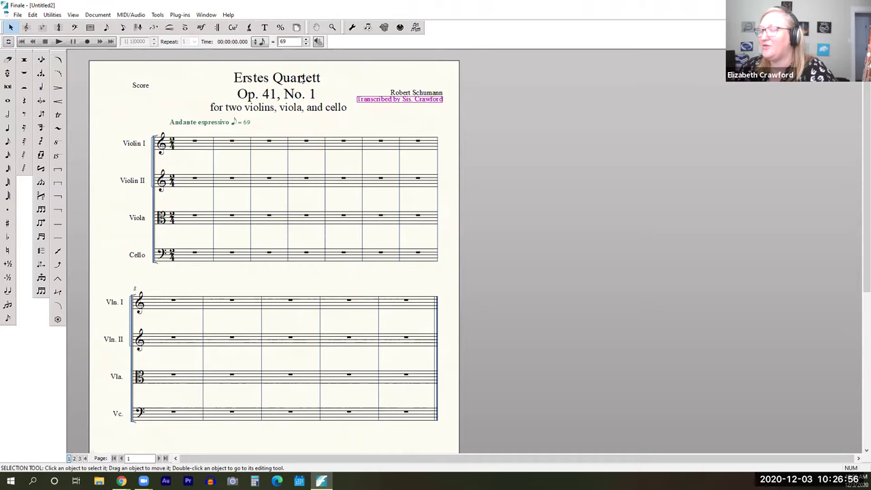
# Try adding three blank lines at the end of the title text, and remove them again
pyautogui.doubleClick(299, 80)
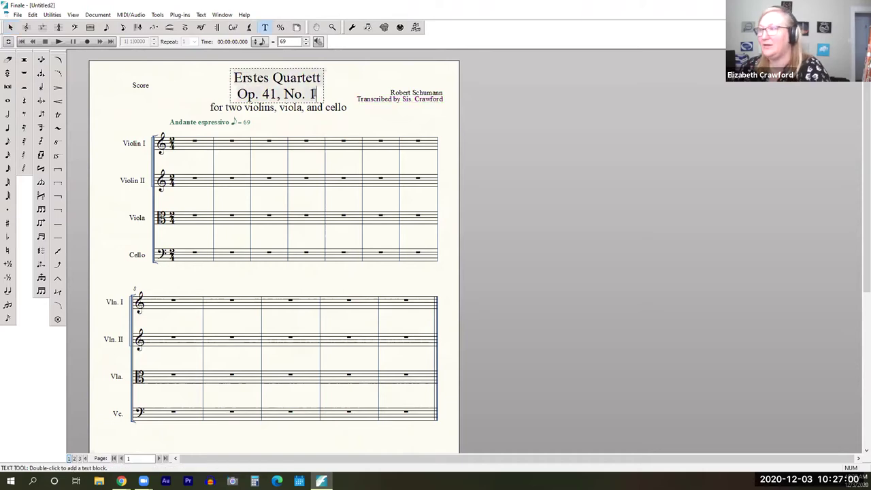
pyautogui.press('Return')
pyautogui.press('Return')
pyautogui.press('Return')
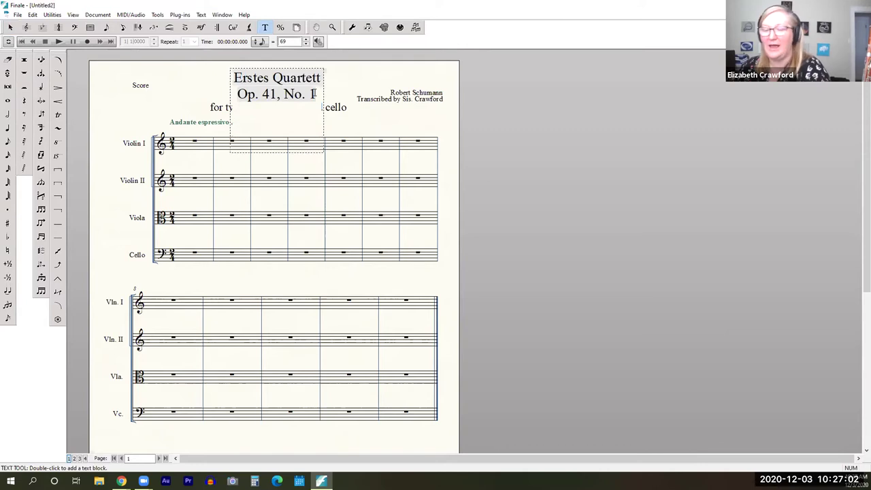
pyautogui.press('BackSpace')
pyautogui.press('BackSpace')
pyautogui.press('BackSpace')
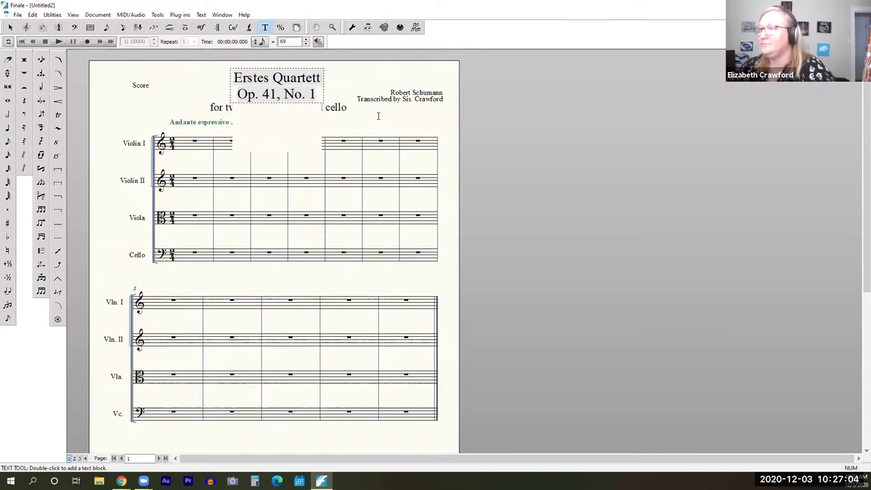
pyautogui.click(378, 116)
# Move the "Andante espressivo" tempo marking slightly left and closer to the Violin I staff
pyautogui.click(8, 27)
pyautogui.click(190, 123)
pyautogui.moveTo(190, 123)
pyautogui.mouseDown()
pyautogui.moveTo(168, 122)
pyautogui.moveTo(184, 123)
pyautogui.mouseUp()
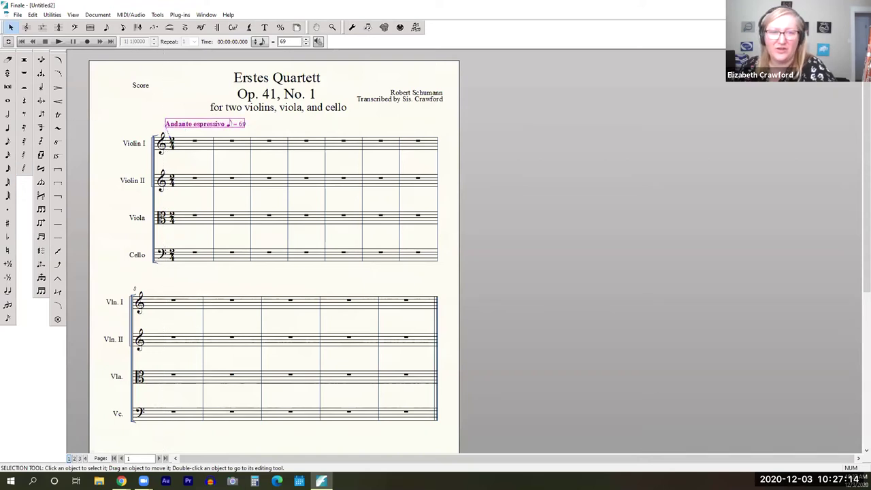